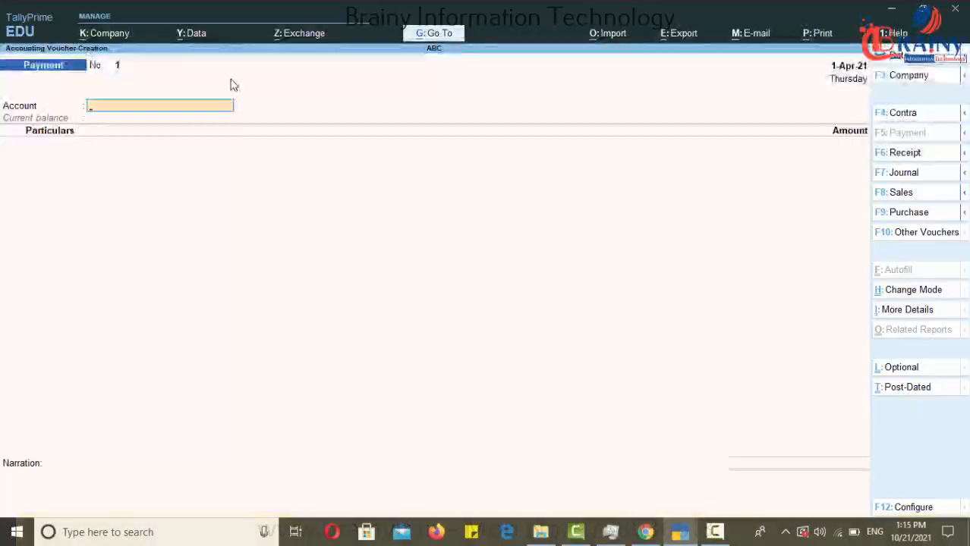
# Set the payment voucher date to 2-4-2021.
pyautogui.click(910, 59)
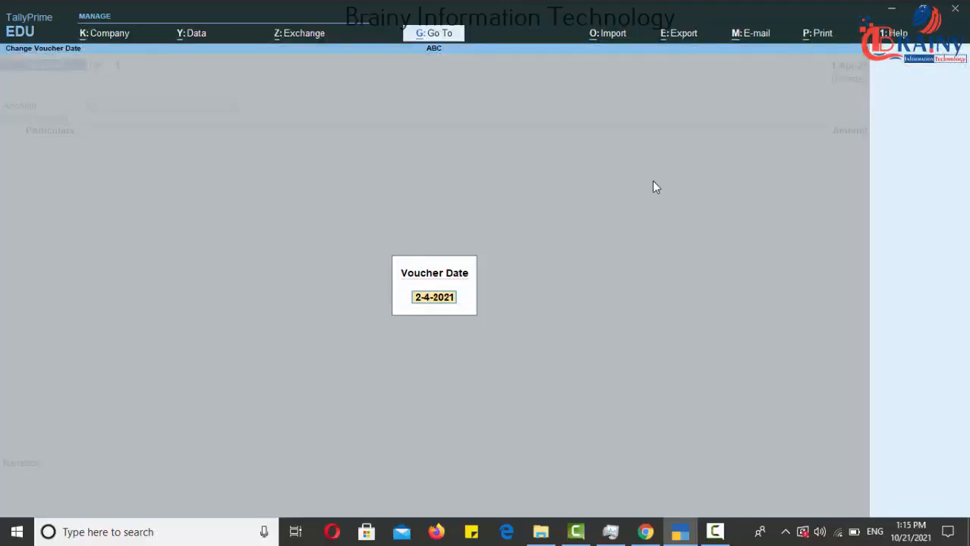
pyautogui.press('Right')
pyautogui.press('Right')
pyautogui.press('End')
pyautogui.press('Return')
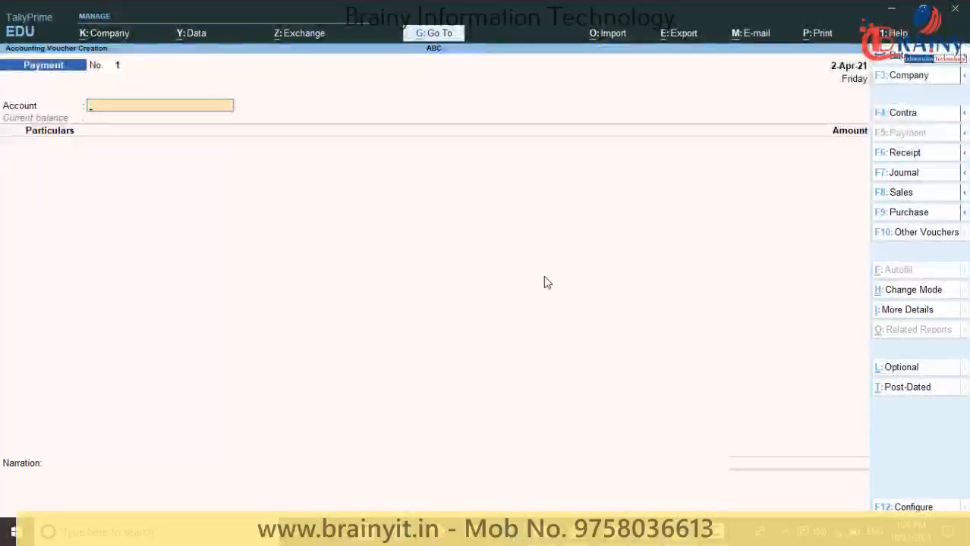
# Choose Cash as the payment account and enter Cnc Company Ambala with an amount of 4500.
pyautogui.write('C')
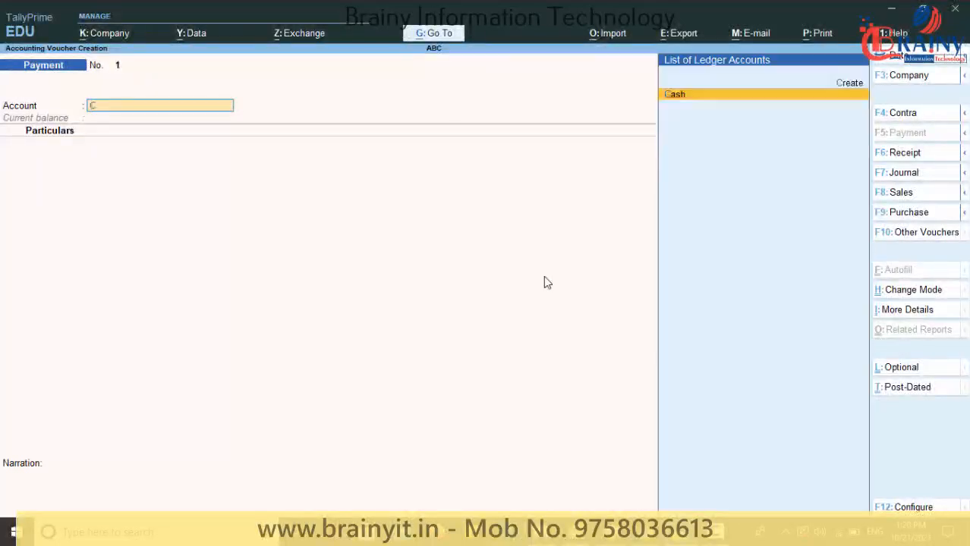
pyautogui.press('BackSpace')
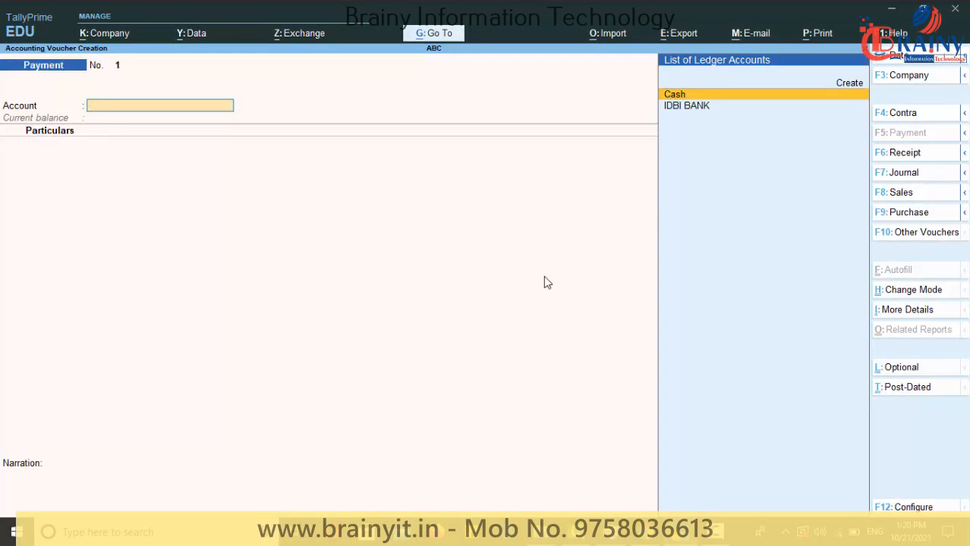
pyautogui.write('C')
pyautogui.press('Return')
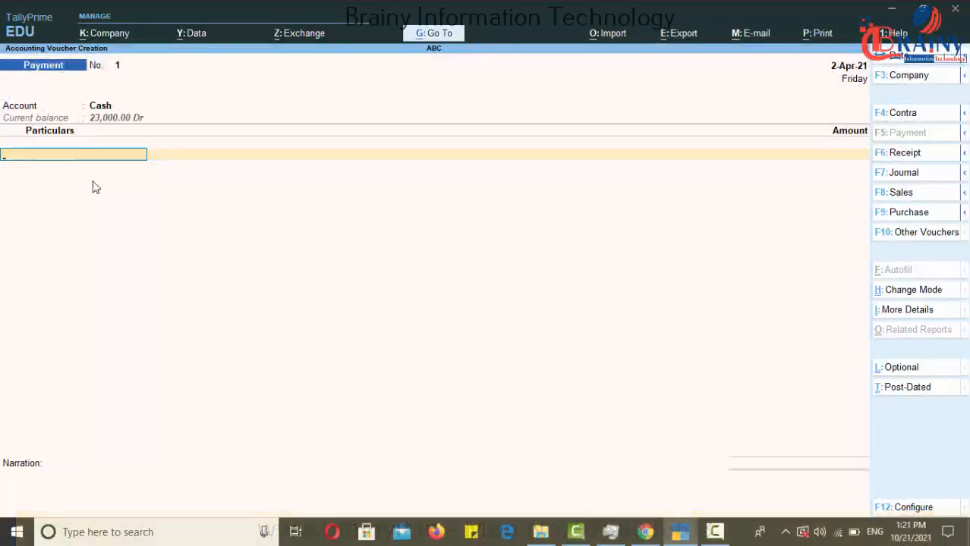
pyautogui.write('C')
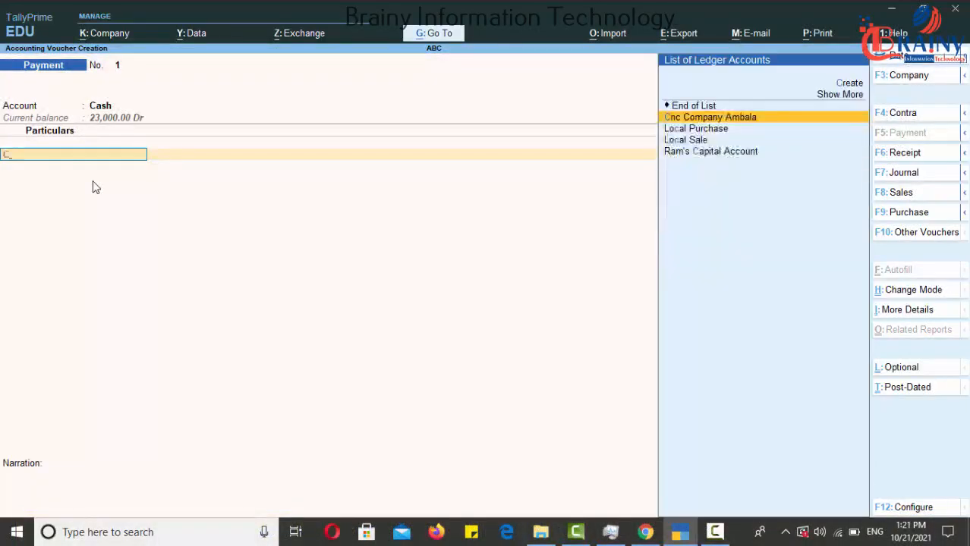
pyautogui.press('Return')
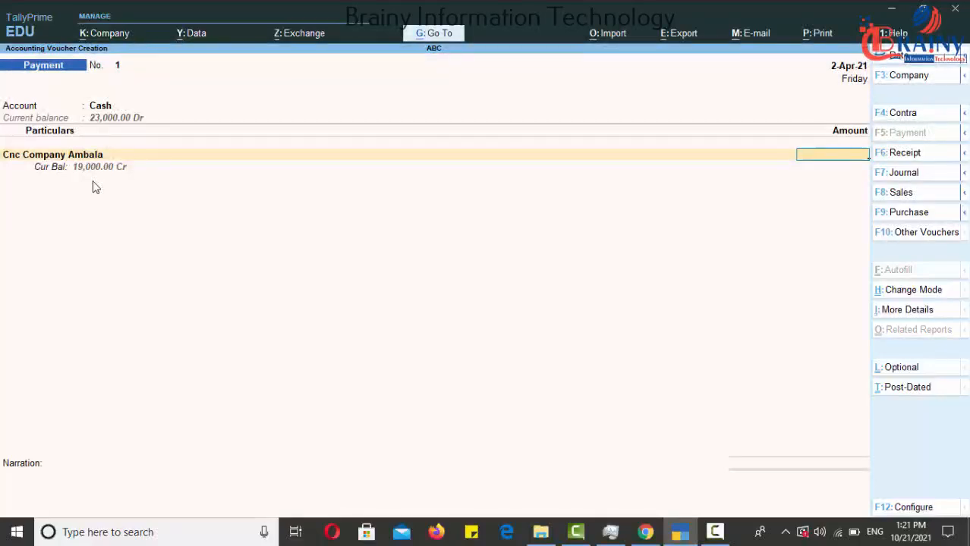
pyautogui.write('4500')
pyautogui.press('Return')
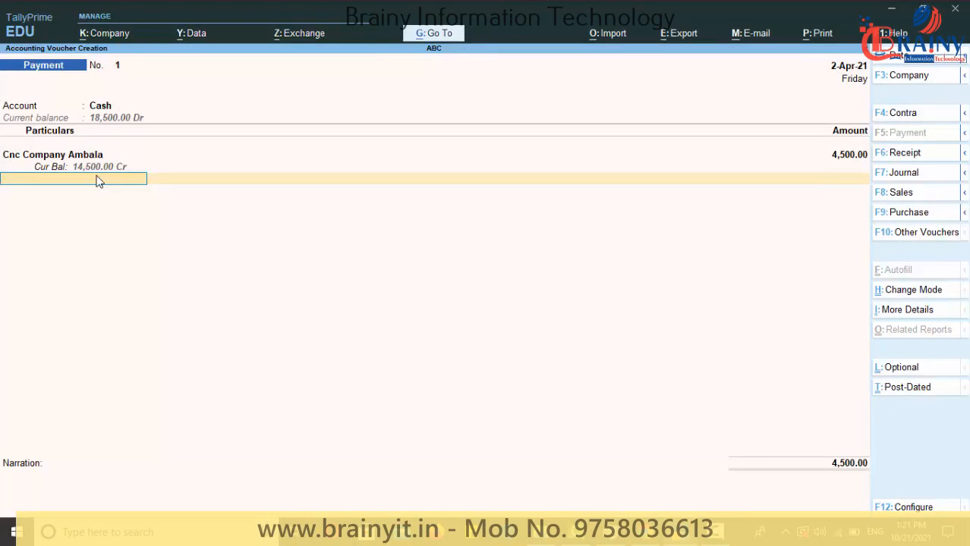
# Enter the narration "PAYMENT PAID TO CNC 4500" and save the payment voucher.
pyautogui.press('Return')
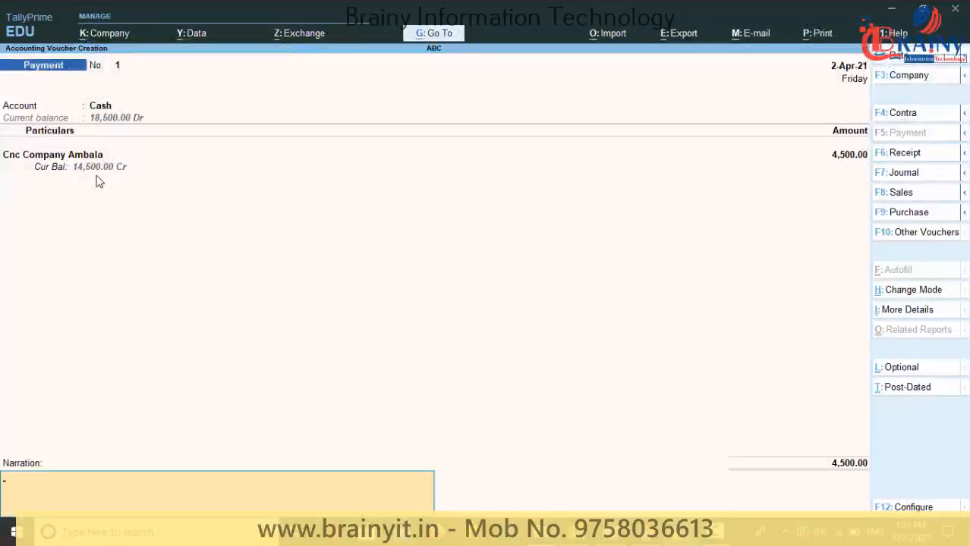
pyautogui.write('PAYMENT PAID TO CNC 4500')
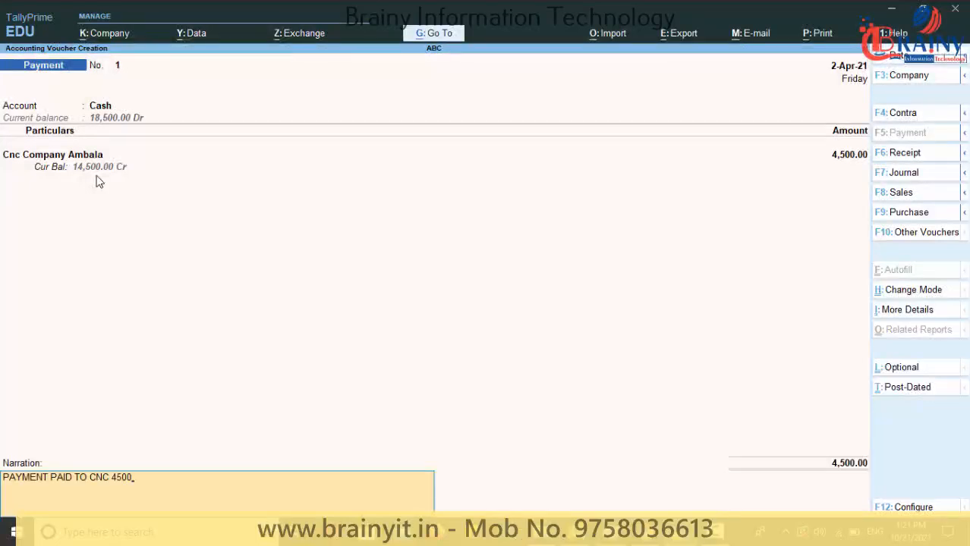
pyautogui.press('Return')
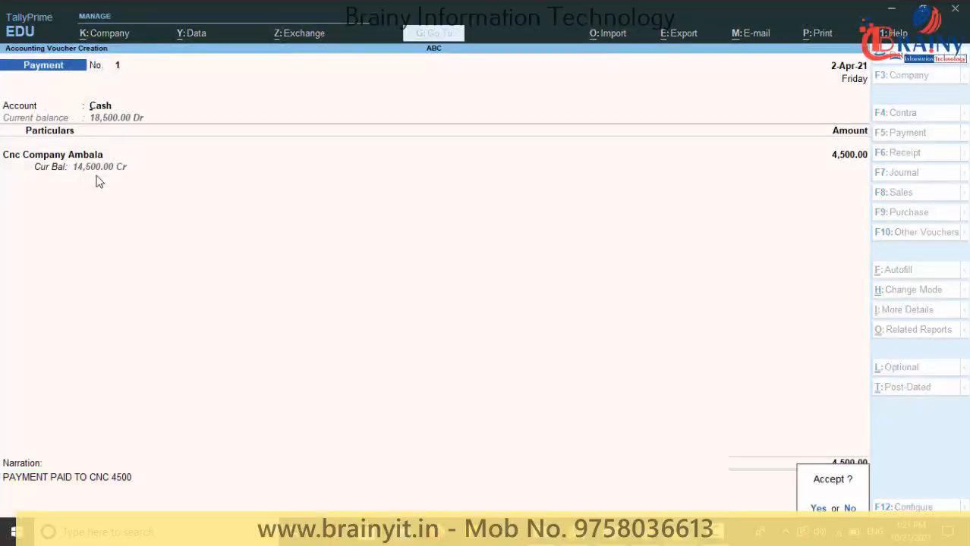
pyautogui.press('y')
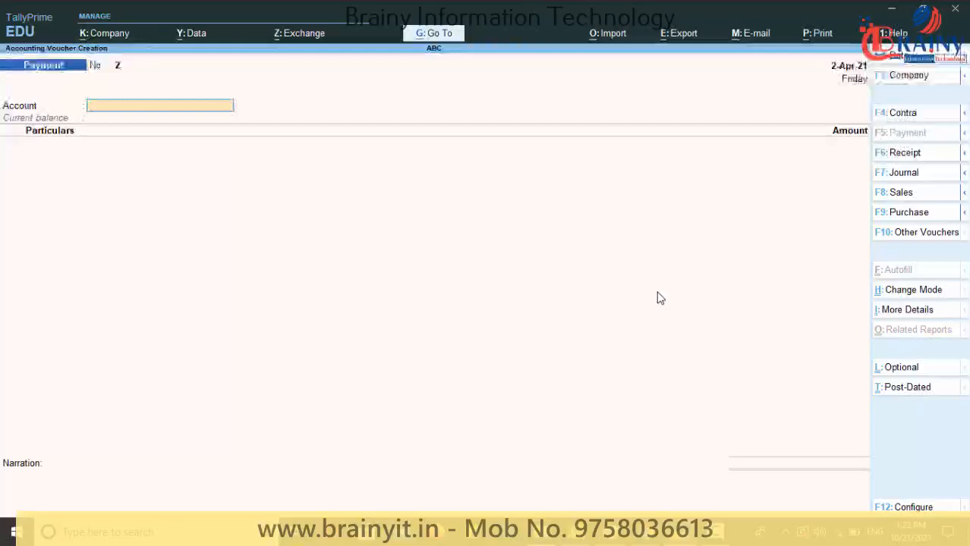
# Start a receipt voucher with Cash as its account.
pyautogui.click(920, 158)
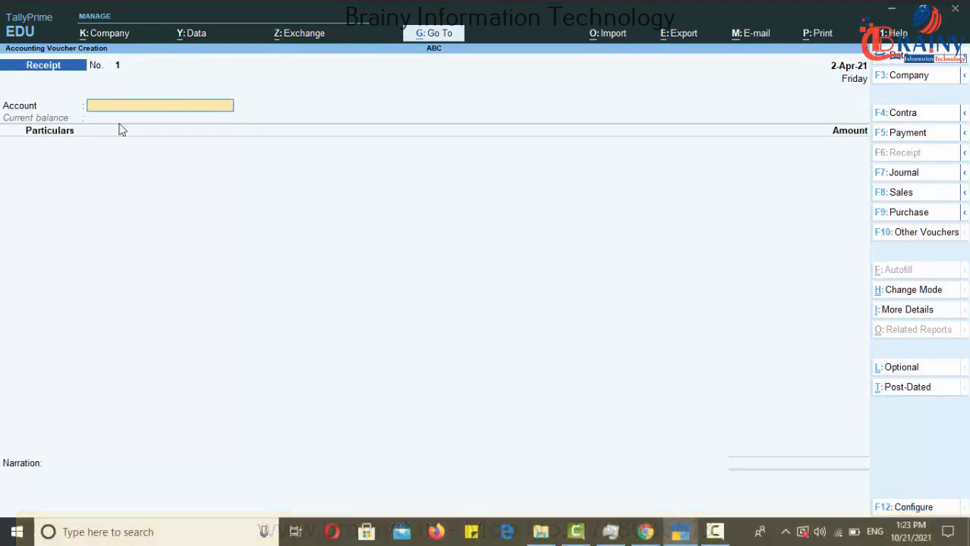
pyautogui.press('Escape')
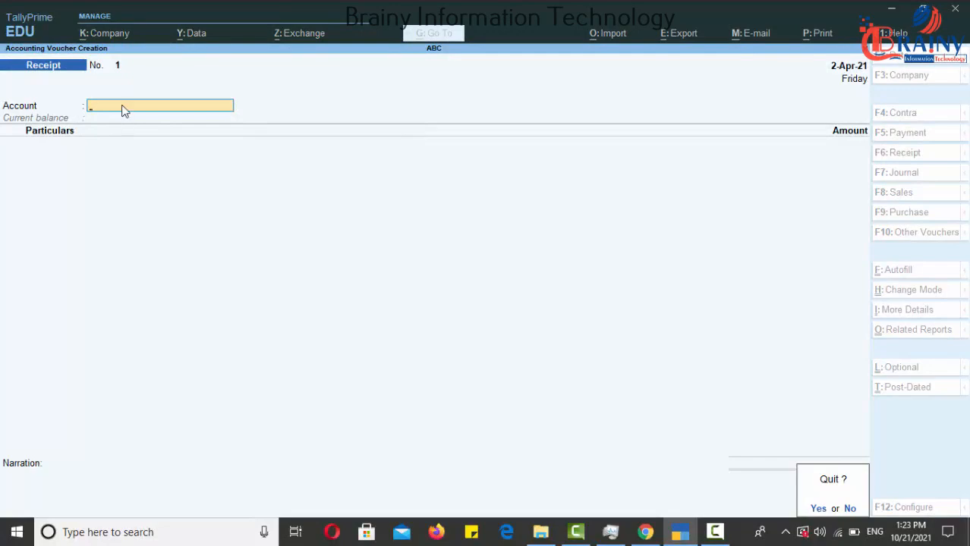
pyautogui.write('nC')
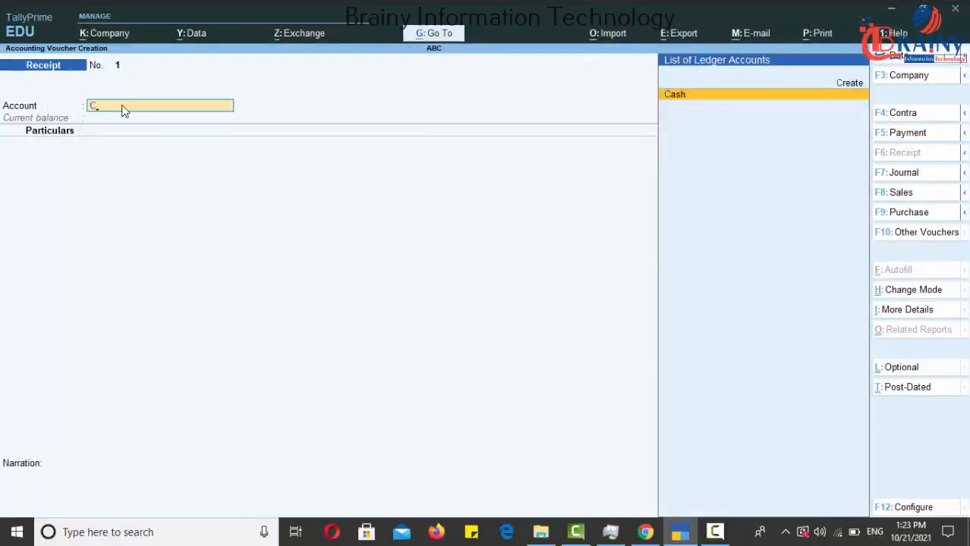
pyautogui.press('Return')
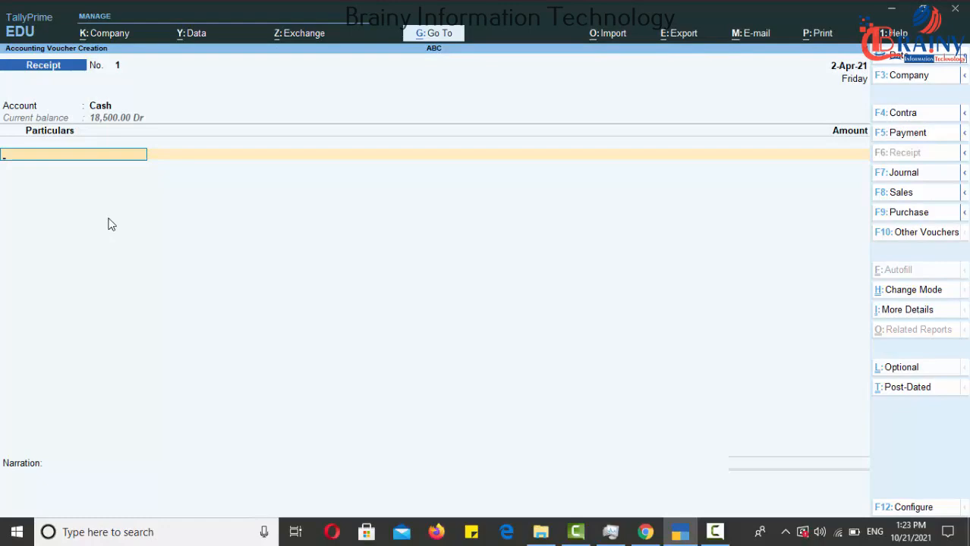
# Enter Dinesh and Sons in the receipt particulars with an amount of 8000, ending the particulars list.
pyautogui.write('D')
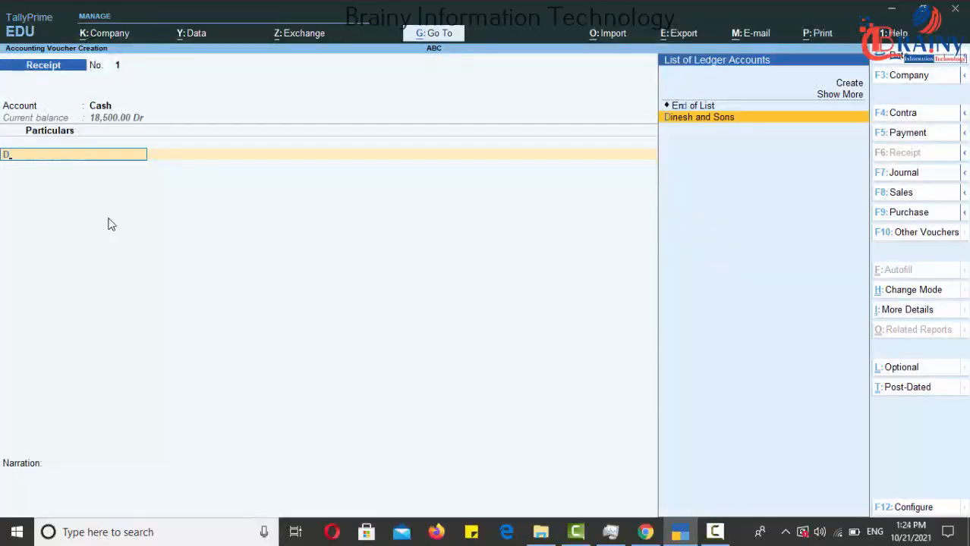
pyautogui.press('Return')
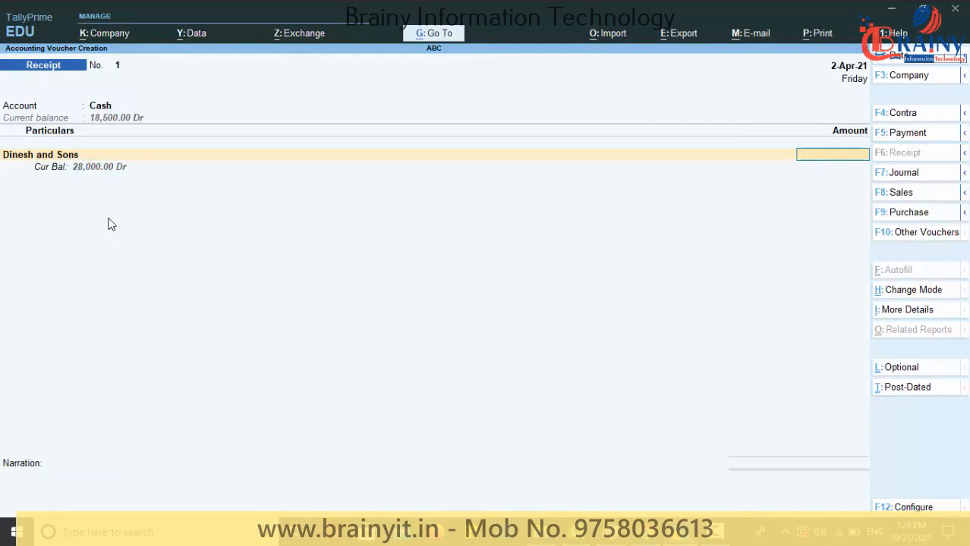
pyautogui.write('8')
pyautogui.write('000')
pyautogui.press('Return')
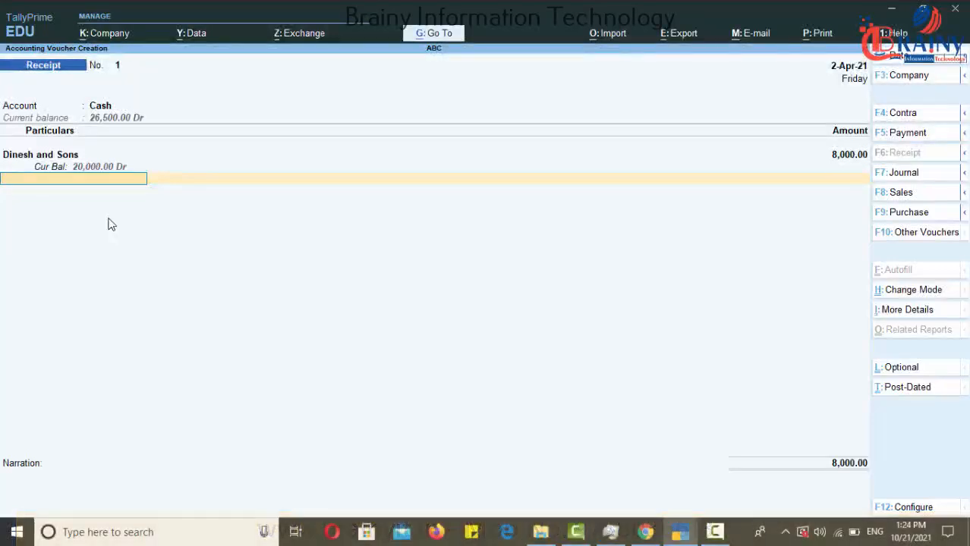
pyautogui.press('Return')
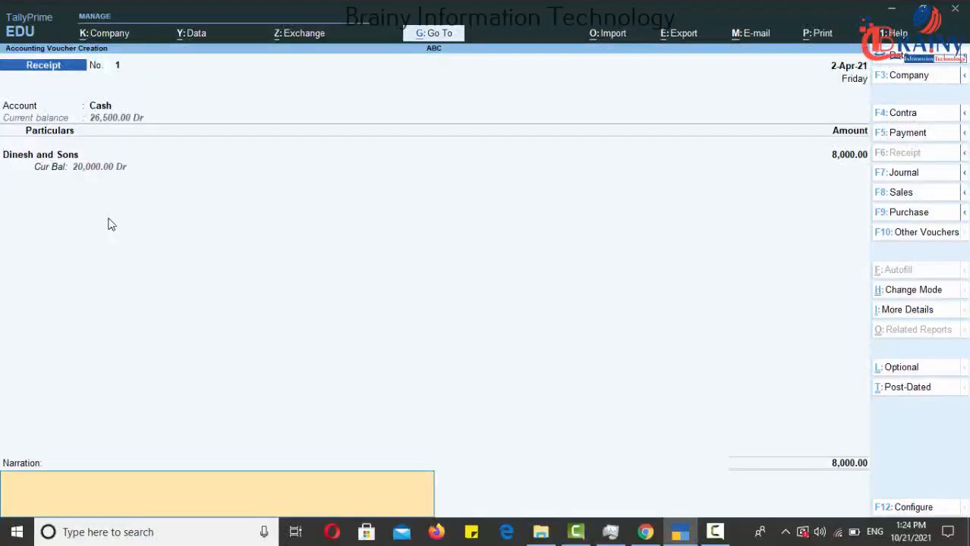
pyautogui.hotkey('shift', 'Tab')
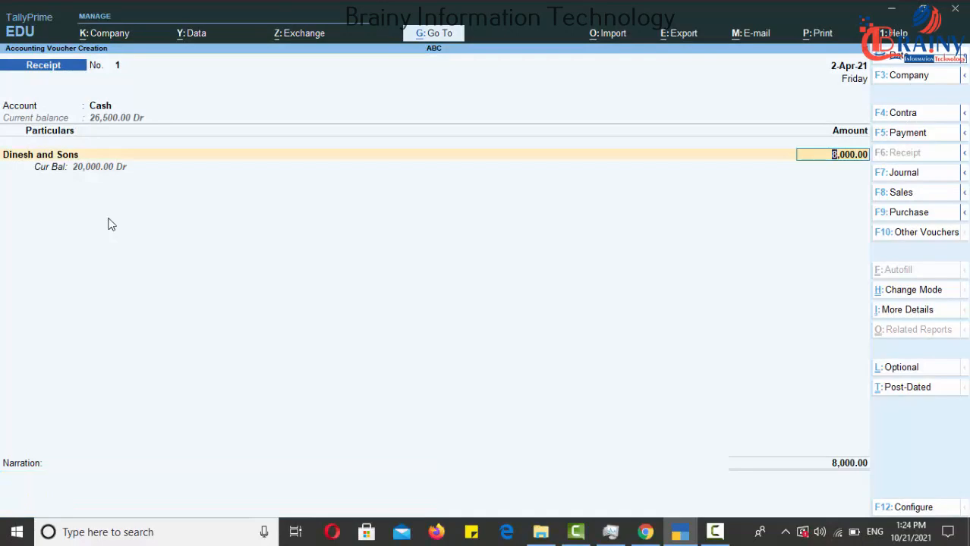
pyautogui.press('Return')
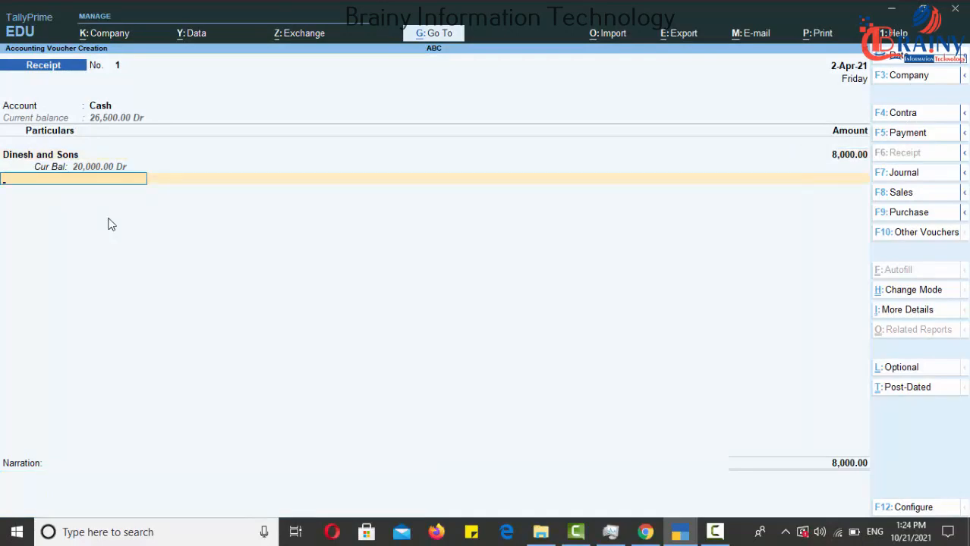
pyautogui.write('D')
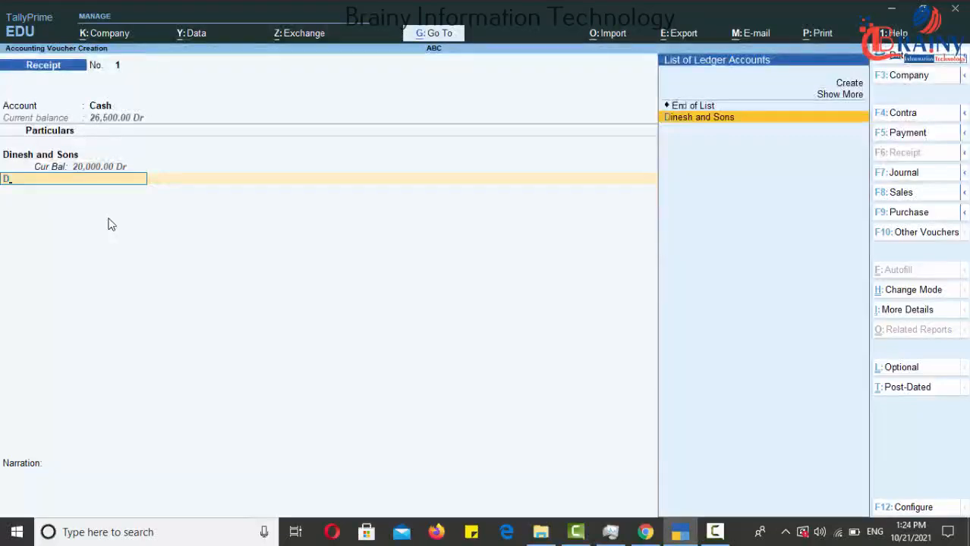
pyautogui.press('Return')
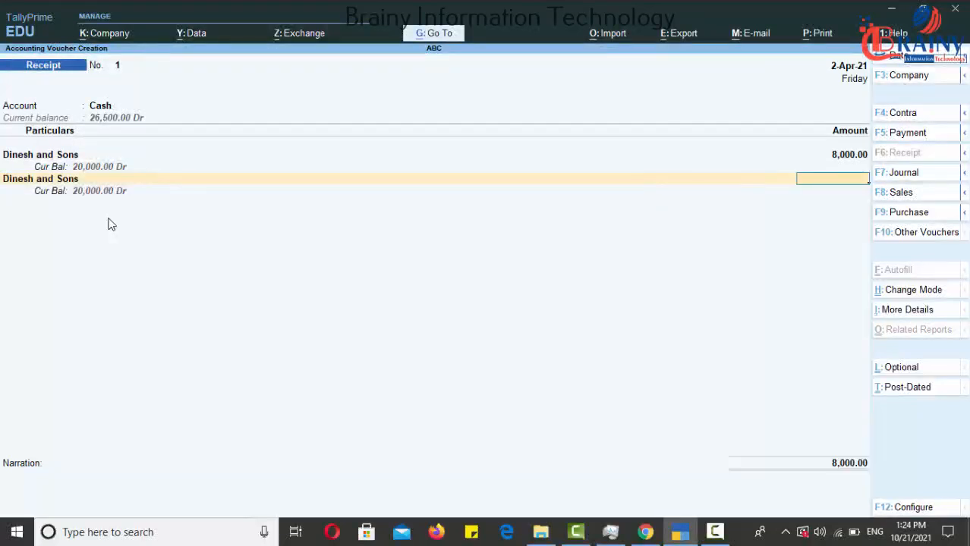
pyautogui.press('BackSpace')
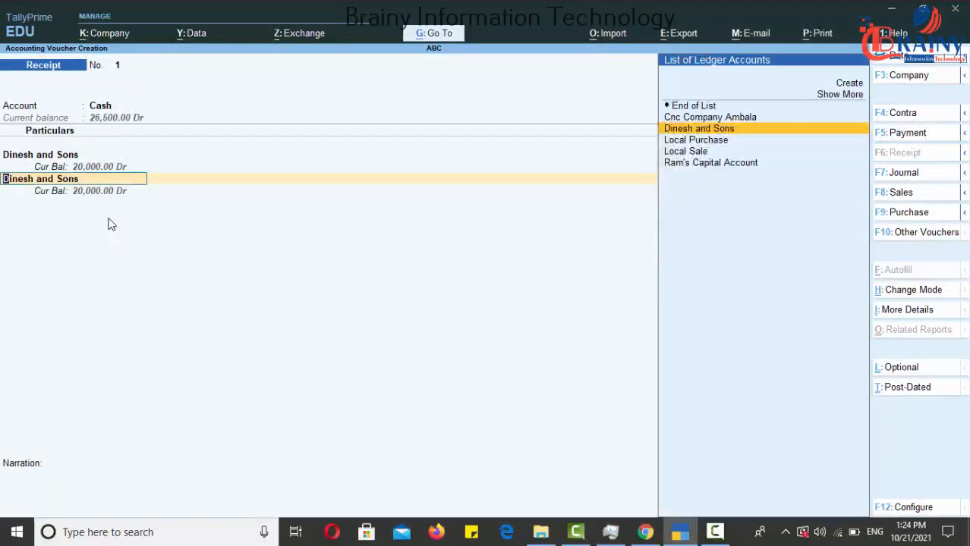
pyautogui.press('Return')
pyautogui.press('BackSpace')
pyautogui.press('Return')
pyautogui.press('Return')
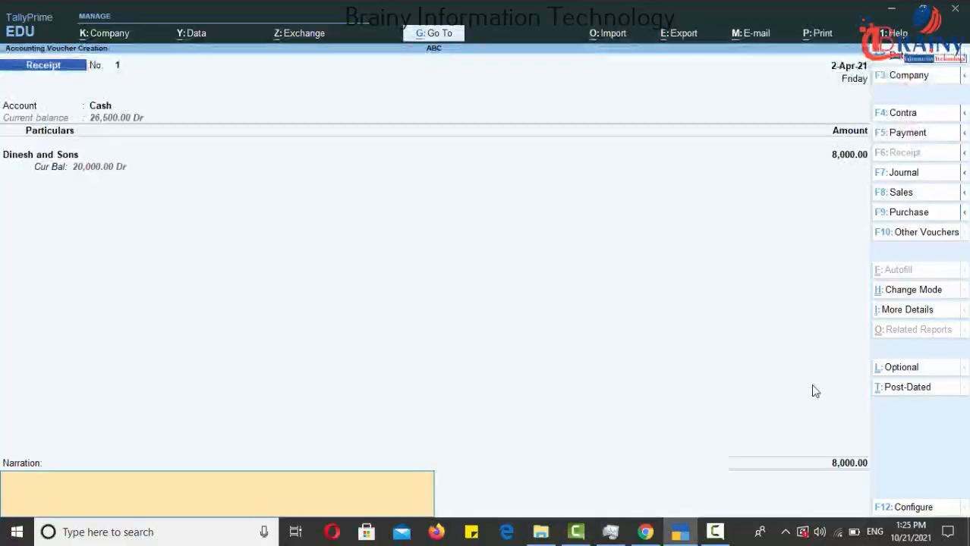
# Enter the narration "REC PAYMENT FROM DIENSH" and save the receipt voucher.
pyautogui.write('REC PAYMENT FROM DIENSH')
pyautogui.press('Return')
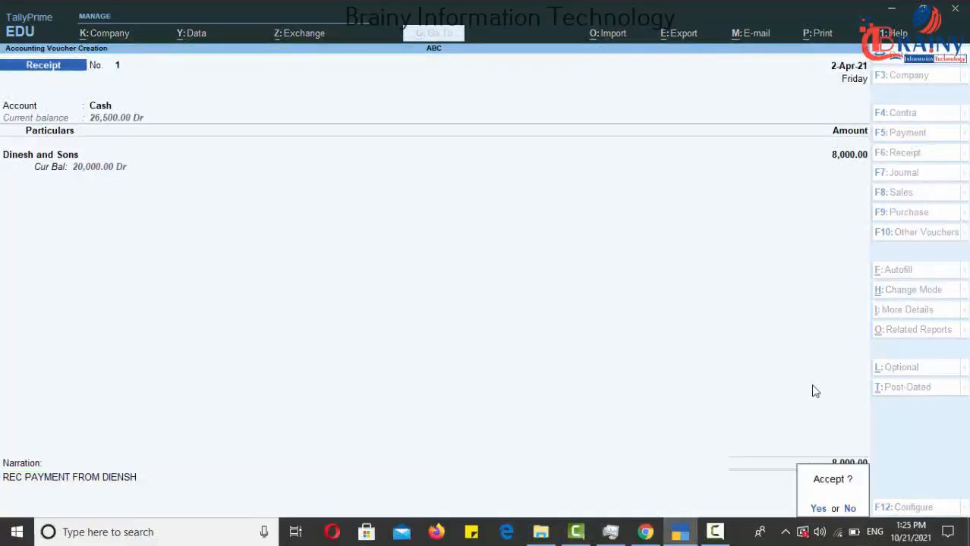
pyautogui.press('Return')
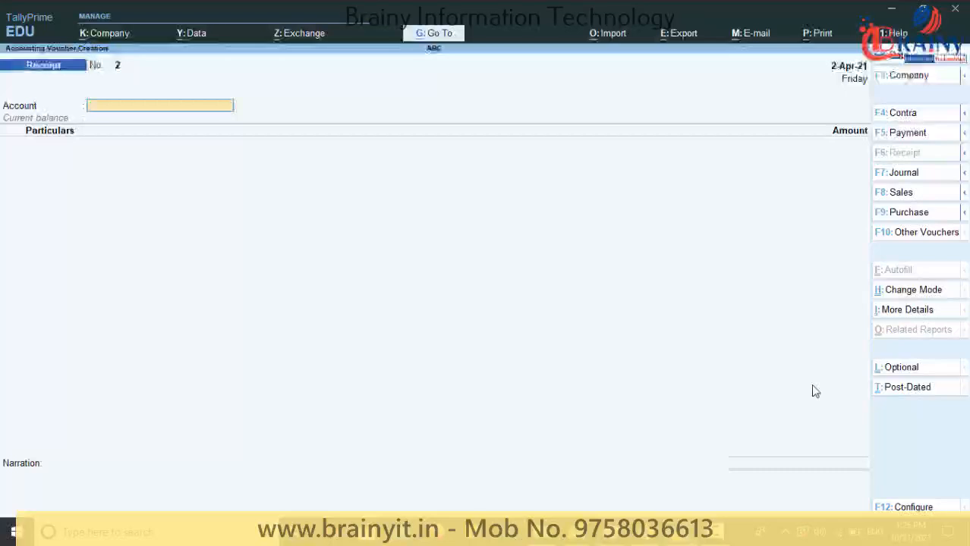
# Leave voucher entry, open the Day Book and show the entries for 1-4-2021.
pyautogui.press('Escape')
pyautogui.press('Down')
pyautogui.press('Return')
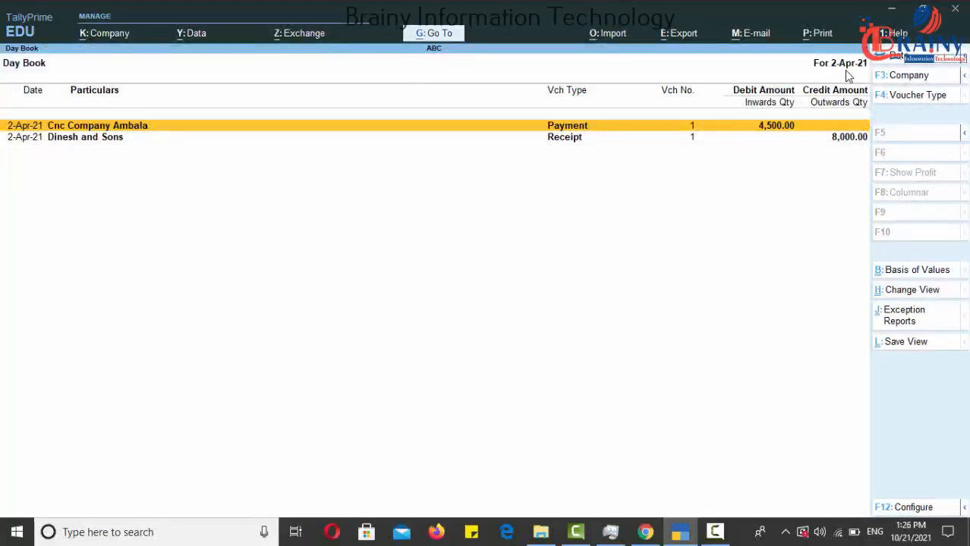
pyautogui.click(884, 60)
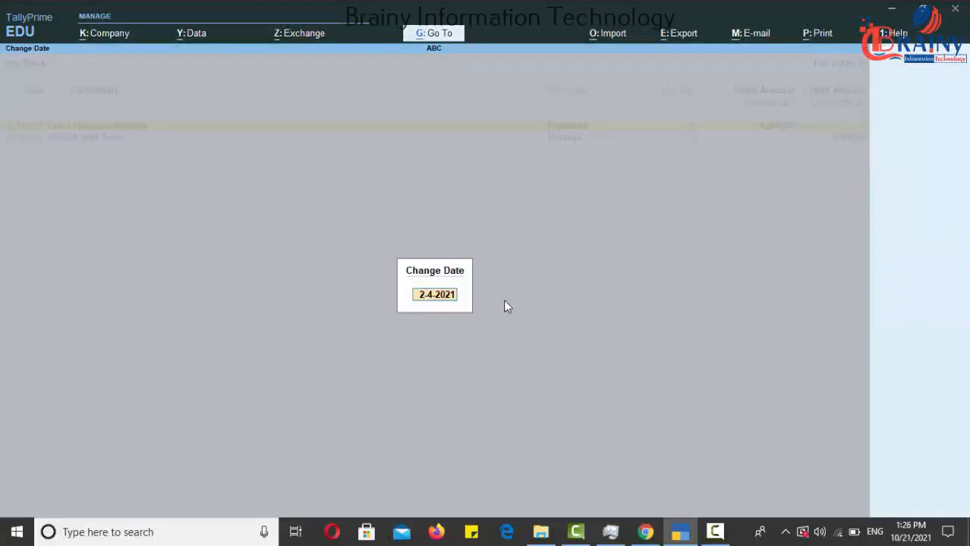
pyautogui.write('1')
pyautogui.press('Return')
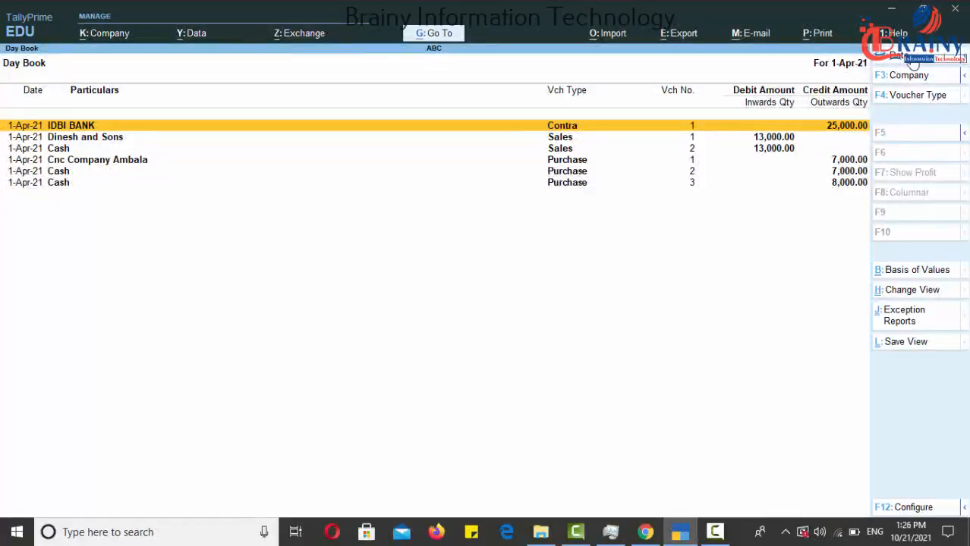
# Set the Day Book period from 1-4-2021 to 2-4-2021.
pyautogui.click(965, 65)
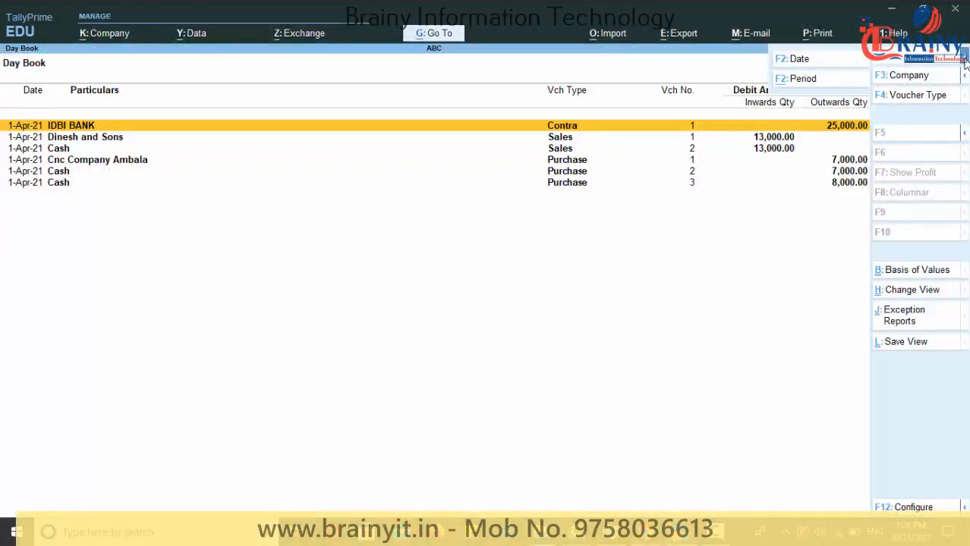
pyautogui.click(809, 87)
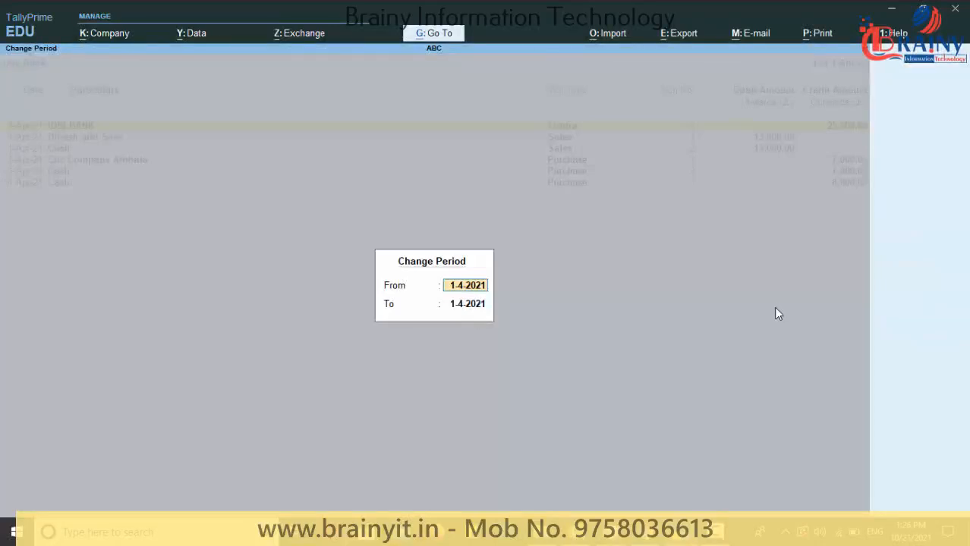
pyautogui.press('Return')
pyautogui.write('2')
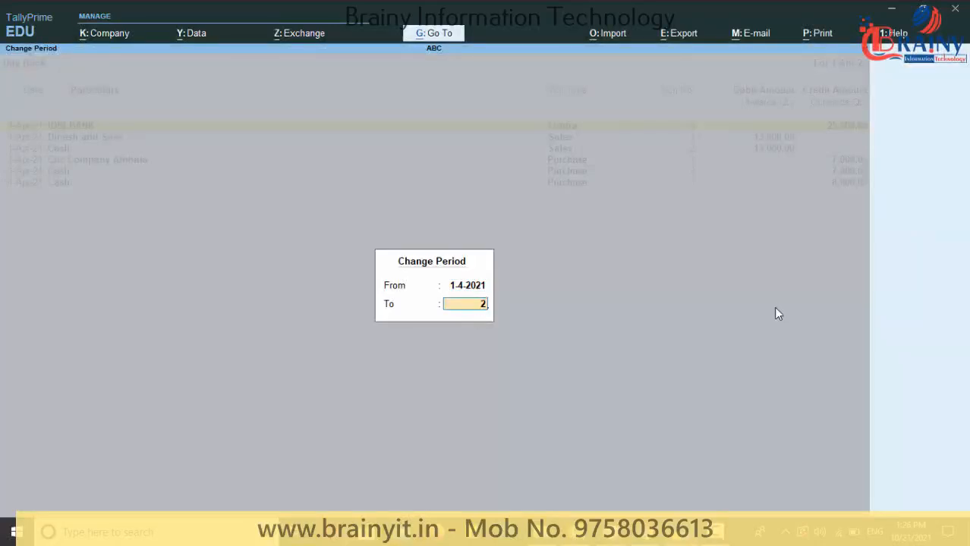
pyautogui.press('Return')
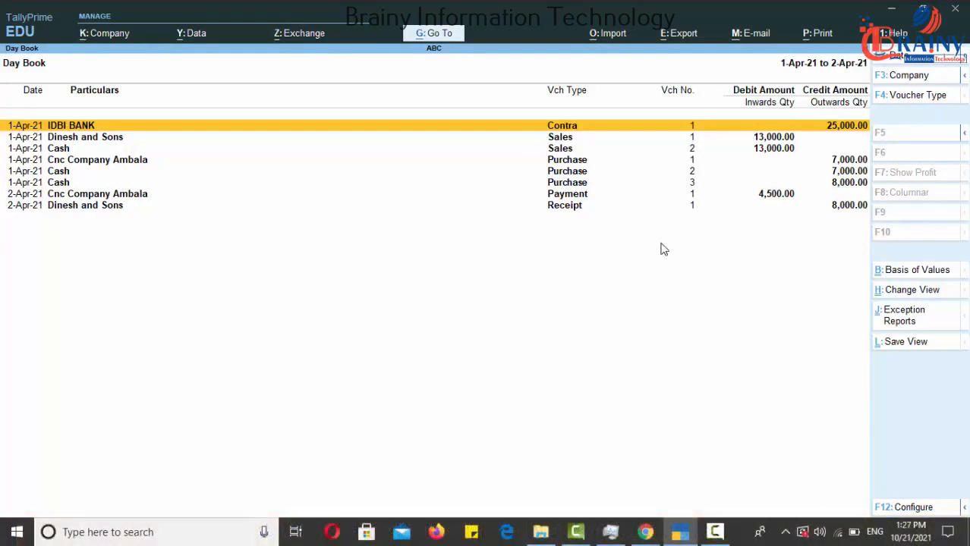
# Reopen the Day Book's period setting and accept the range 1-4-2021 to 2-4-2021 again.
pyautogui.hotkey('alt', 'F2')
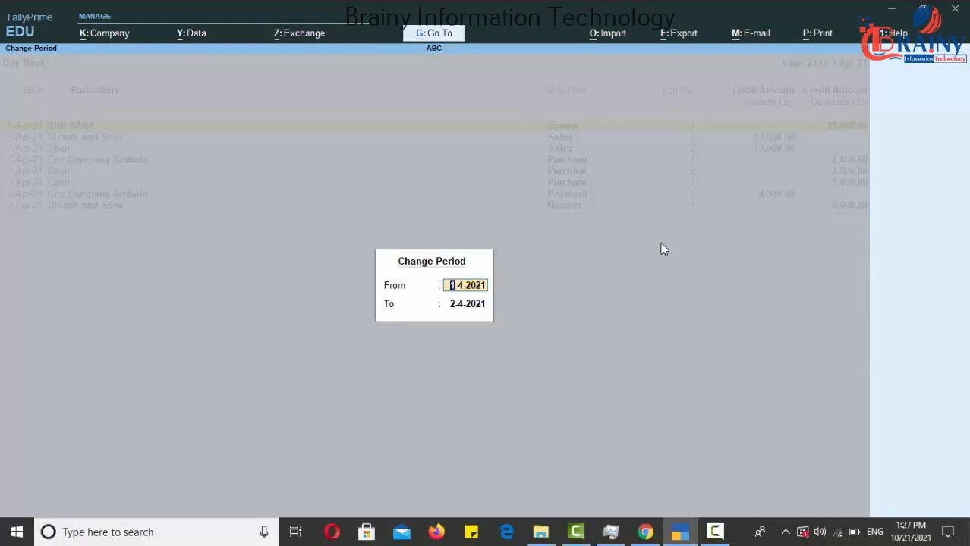
pyautogui.press('Return')
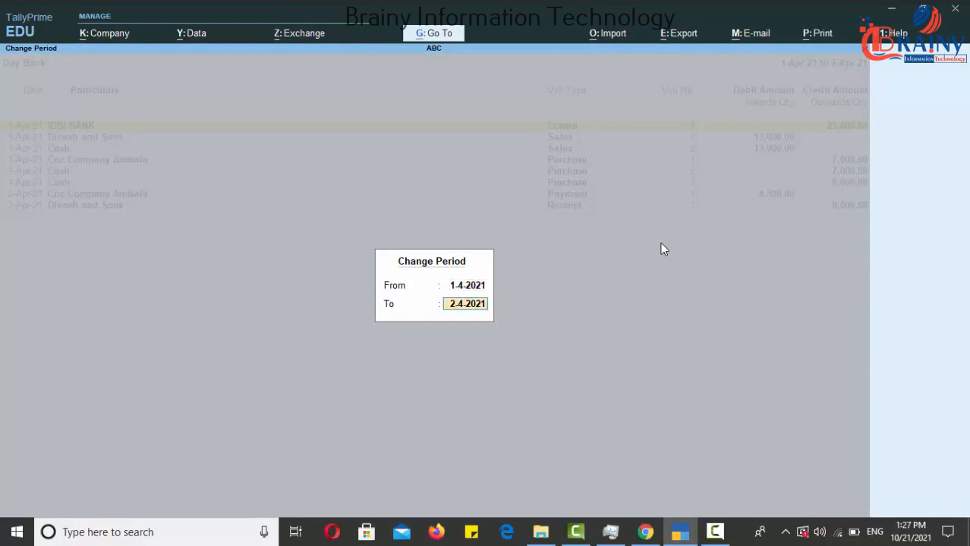
pyautogui.press('Return')
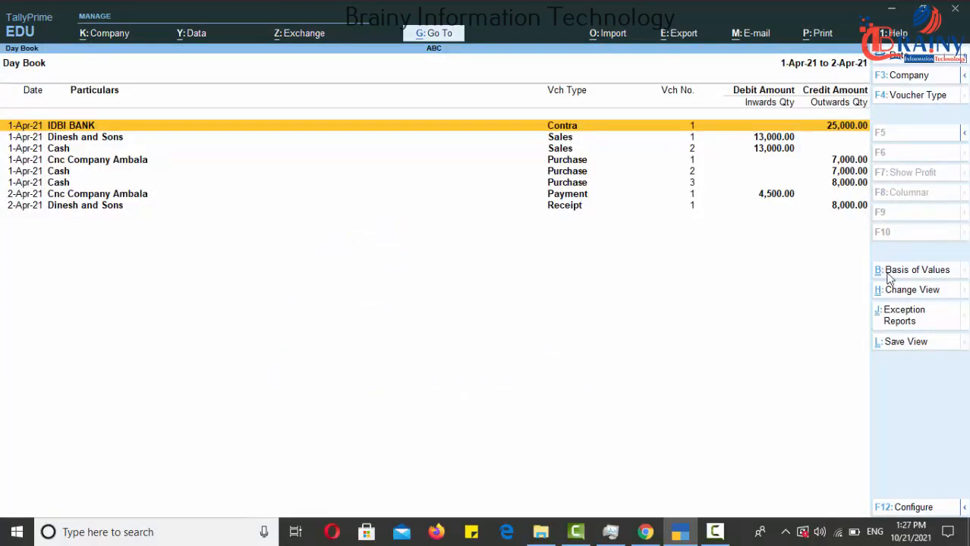
# Filter the Day Book by voucher type to list only the Payment vouchers.
pyautogui.click(903, 97)
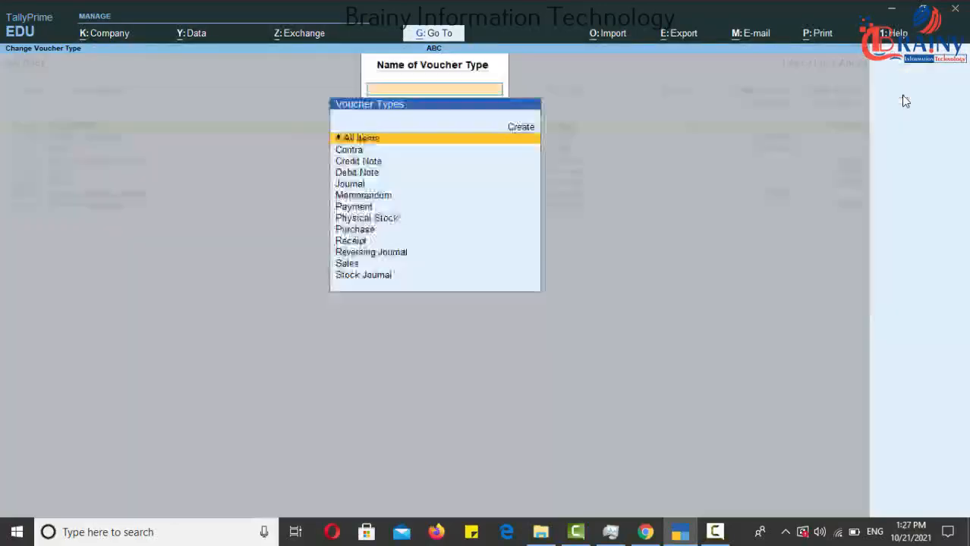
pyautogui.click(363, 210)
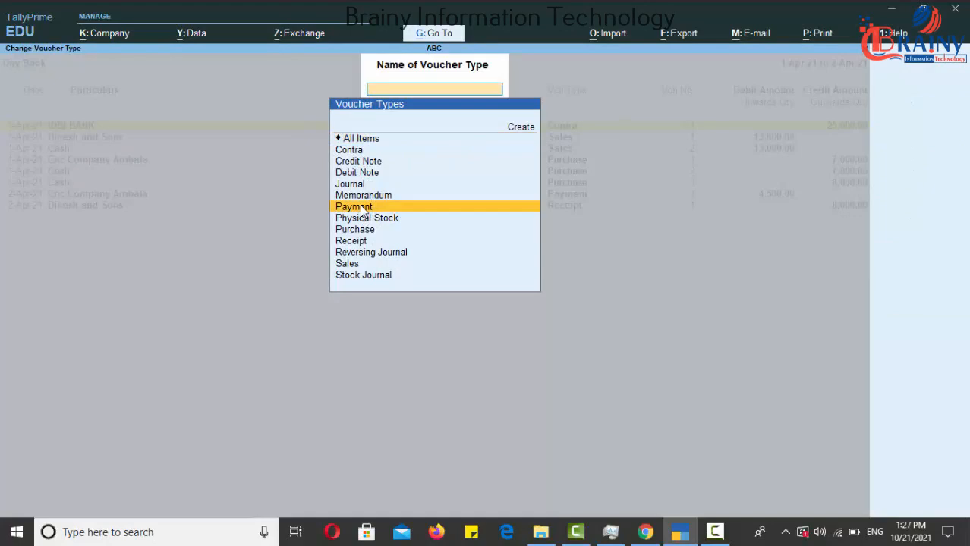
pyautogui.click(363, 207)
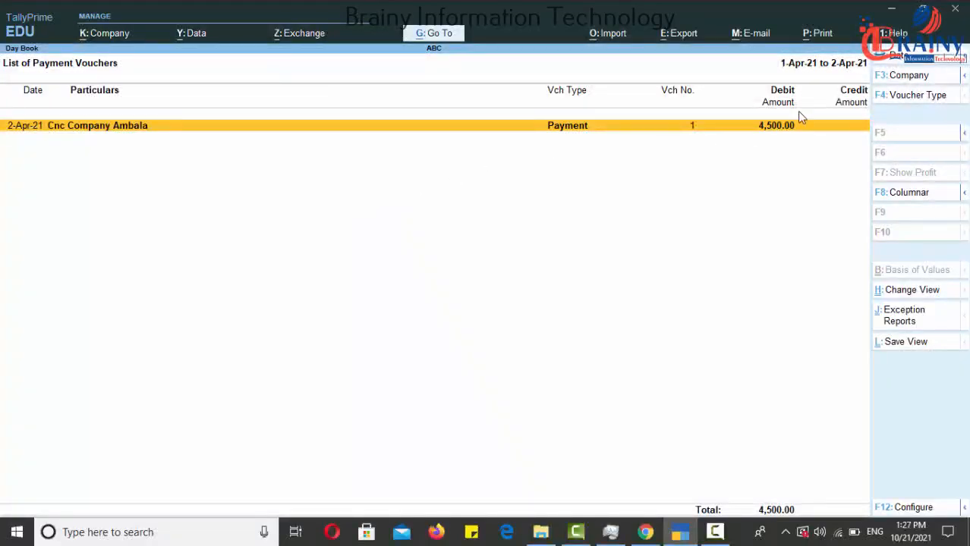
# Leave the voucher type selection and the payment voucher list, returning to the Gateway of Tally.
pyautogui.press('F4')
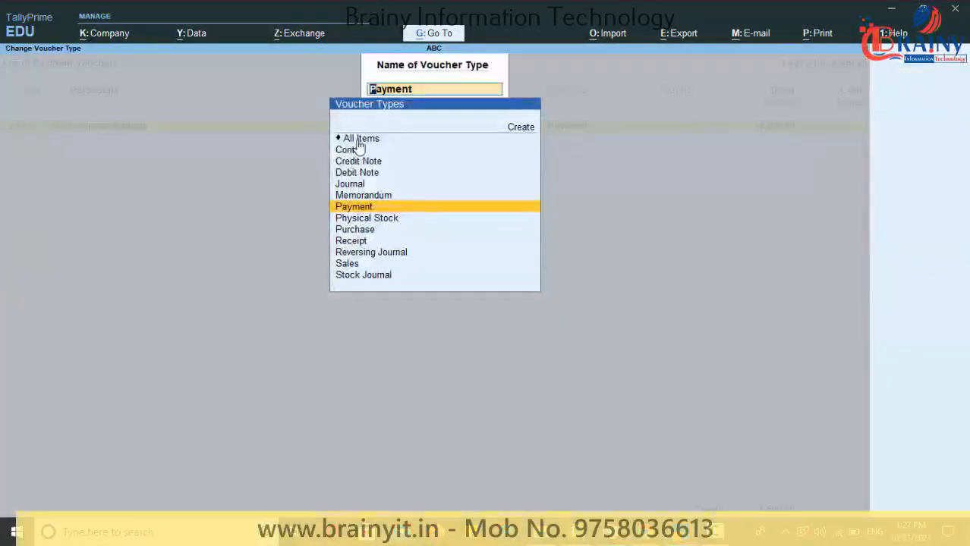
pyautogui.press('Escape')
pyautogui.press('Escape')
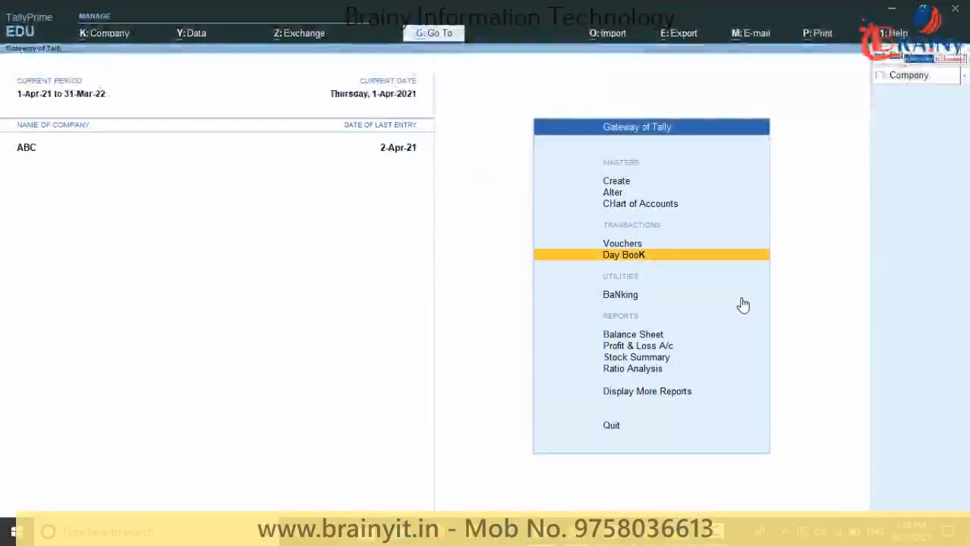